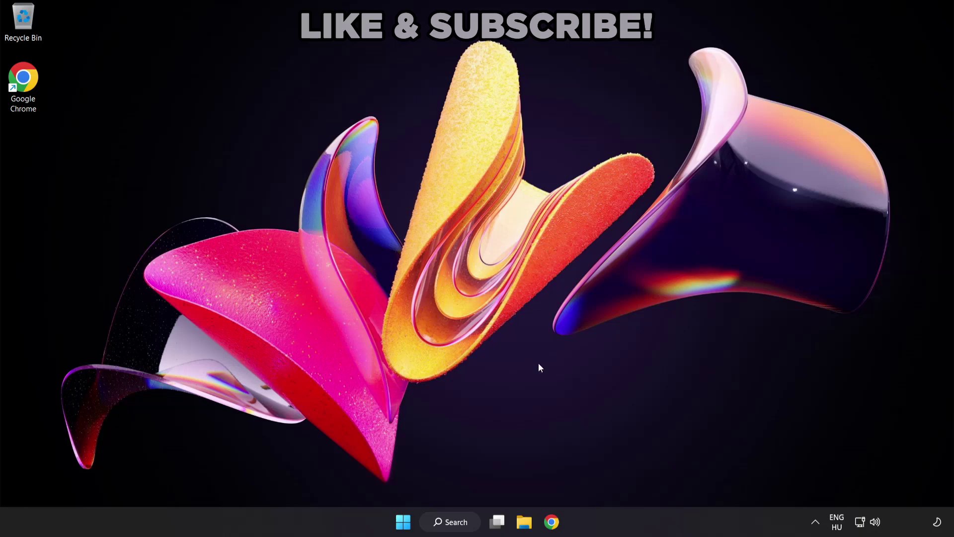
Switch the sound output from CABLE Input to Speakers (High Definition Audio Device) in Quick Settings
left_click(876, 525)
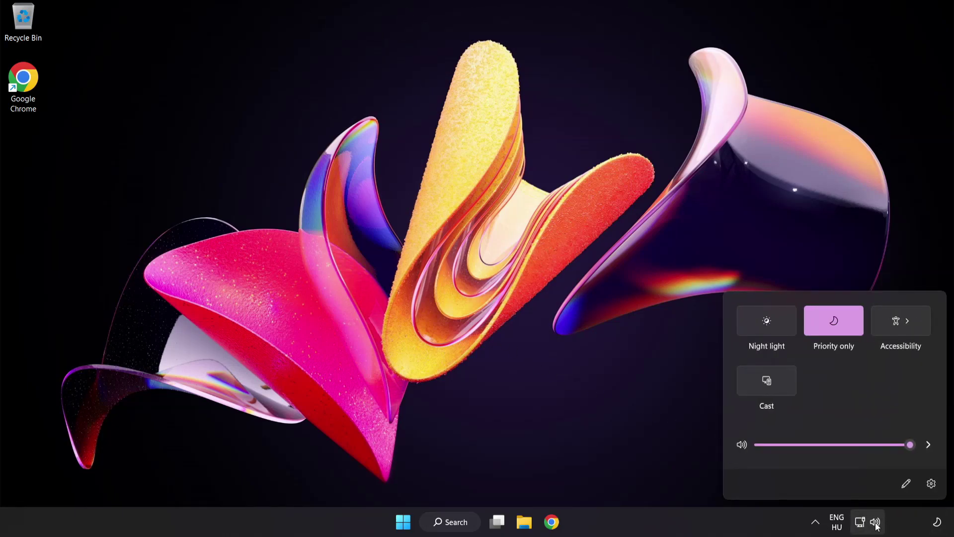
left_click(928, 445)
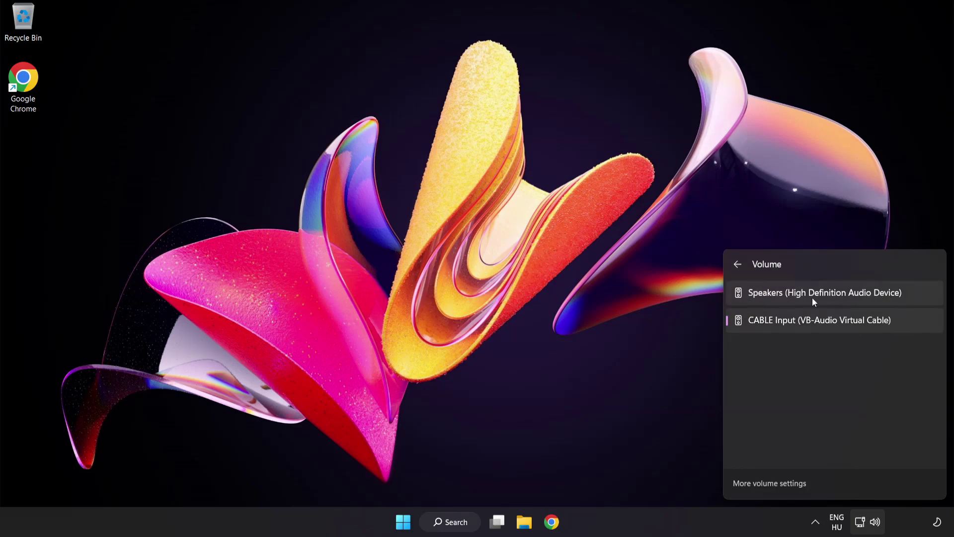
left_click(912, 297)
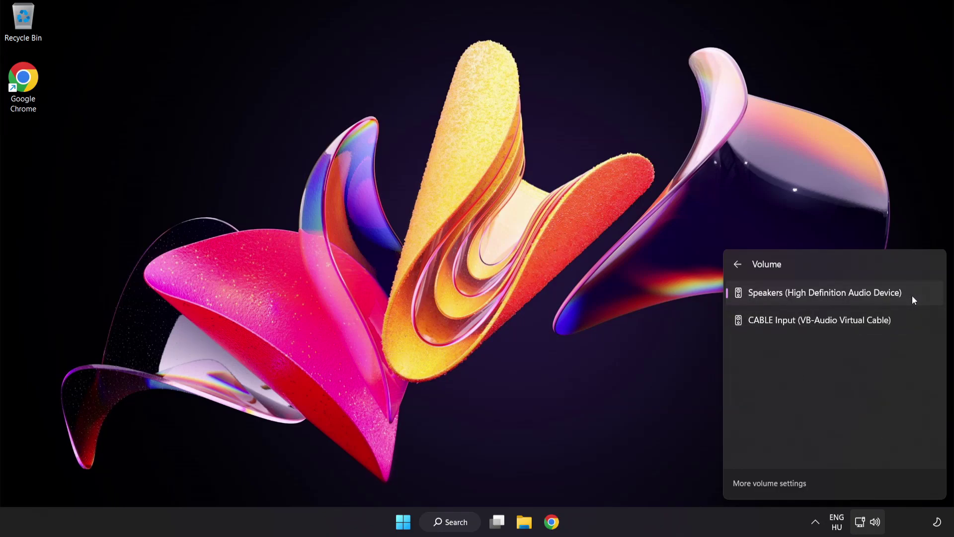
left_click(463, 267)
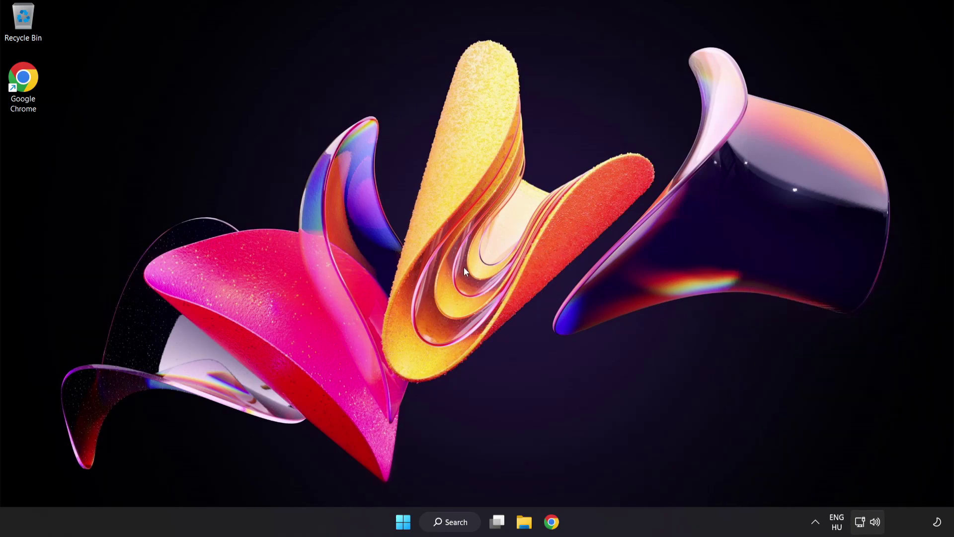
Reset sound devices and app volumes in the volume mixer, then close Settings
right_click(875, 523)
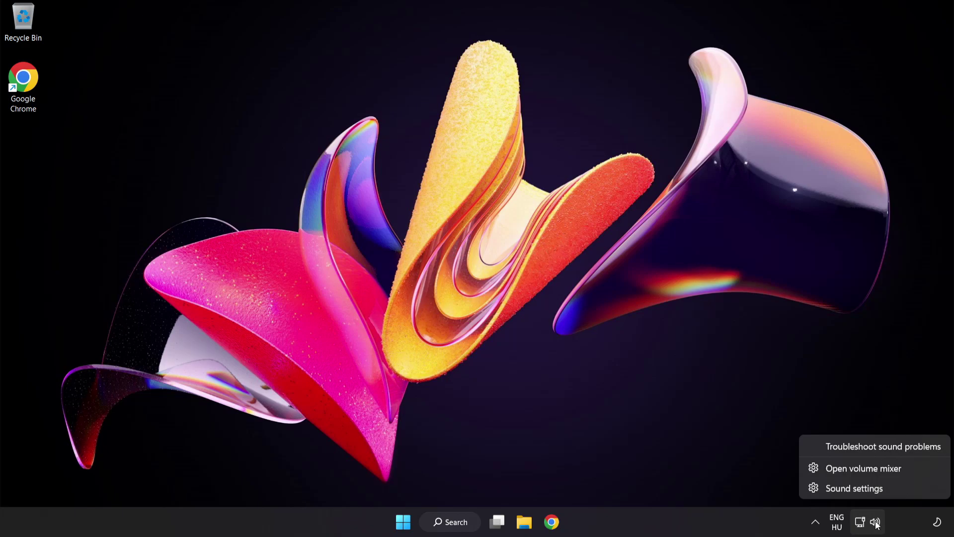
left_click(915, 469)
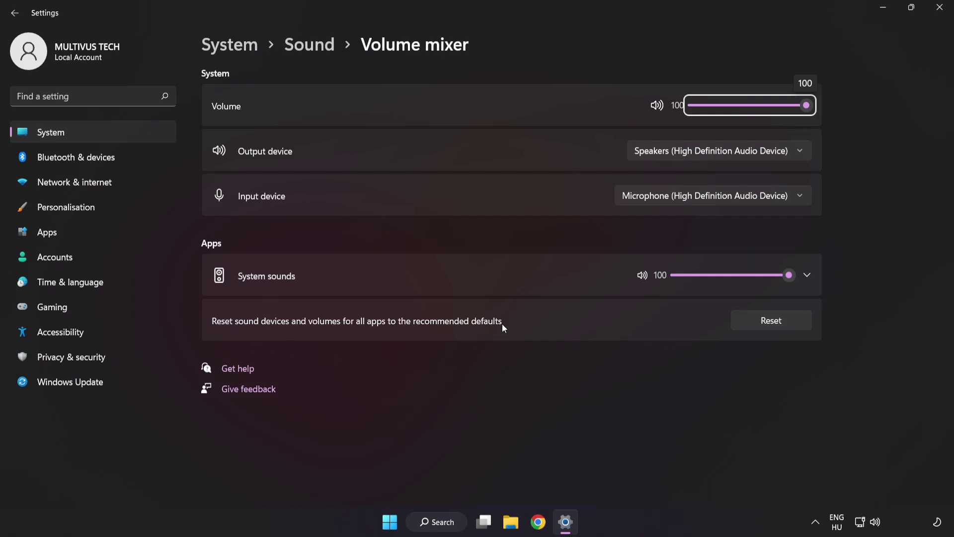
left_click(791, 327)
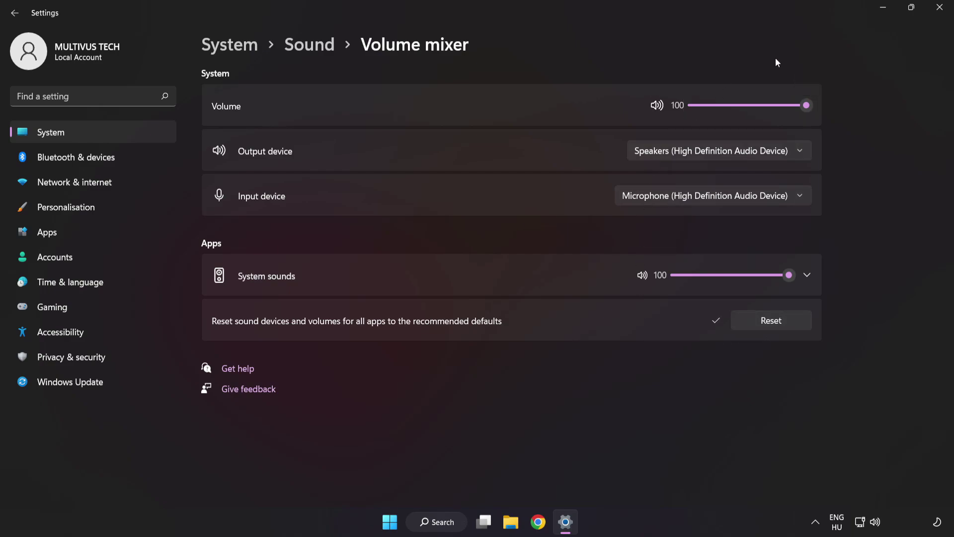
left_click(940, 11)
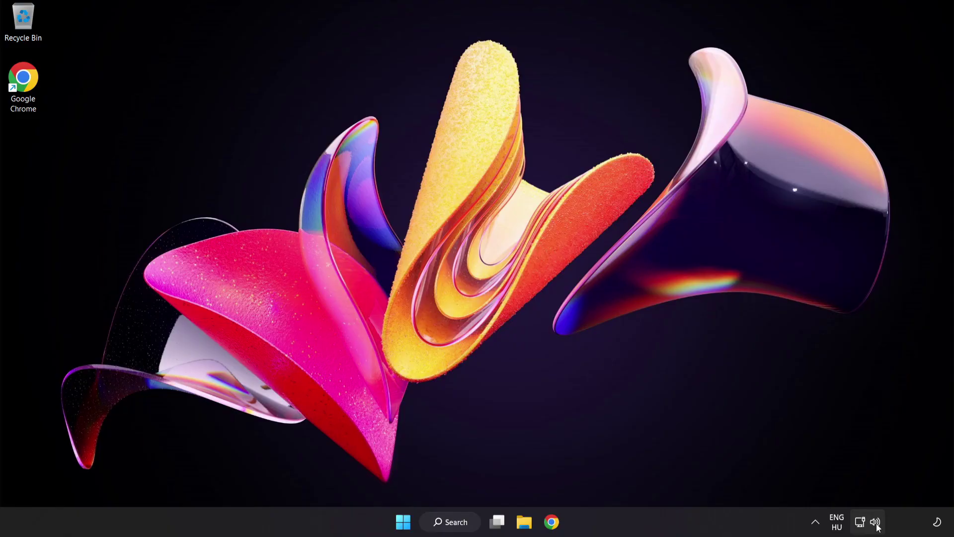
Open System > Sound, leave Speakers volume at 100, and scroll to the Advanced section
right_click(876, 523)
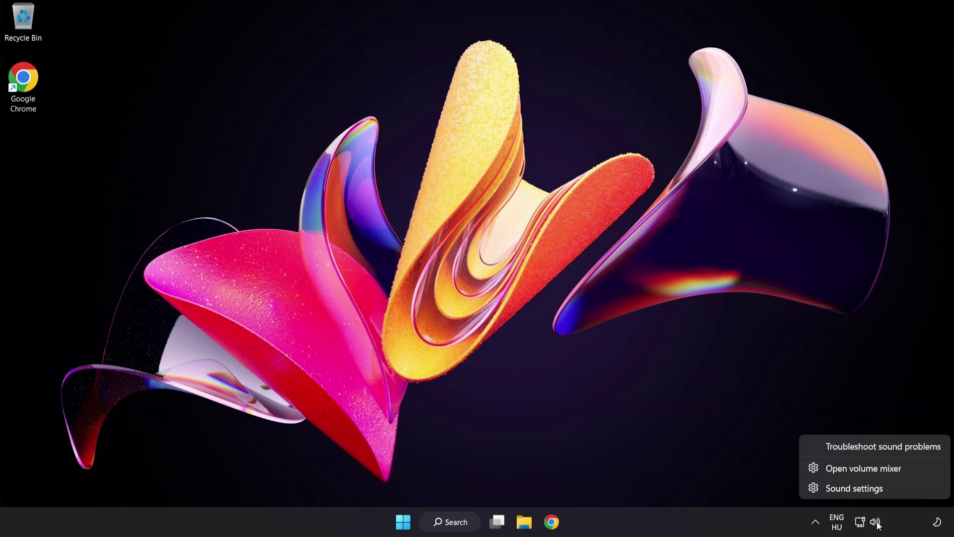
left_click(885, 490)
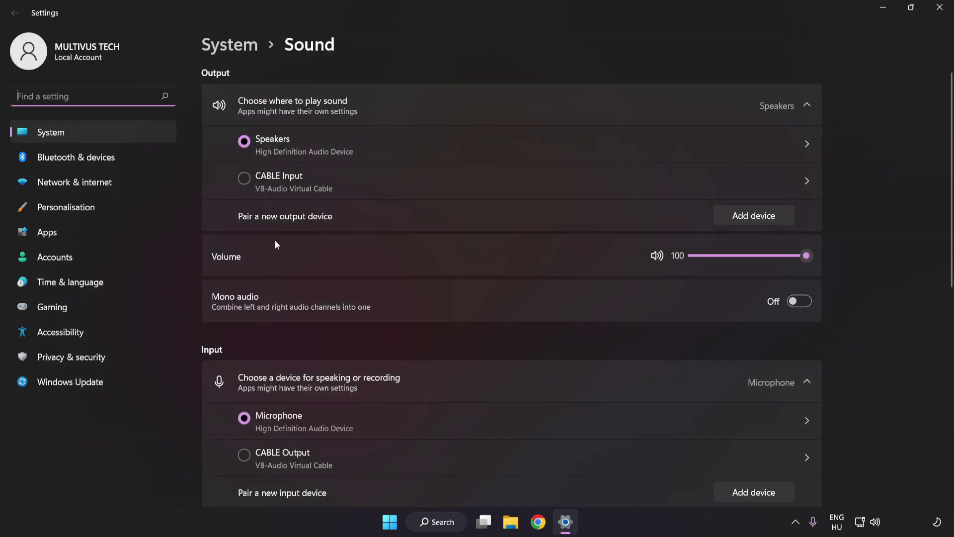
left_click_drag(796, 258, 896, 259)
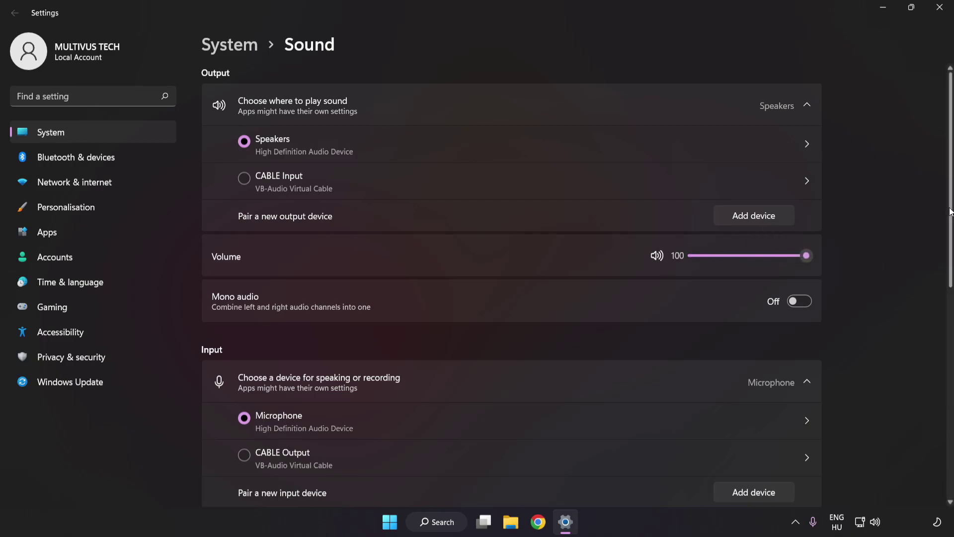
scroll(938, 333, "down", 5)
scroll(938, 338, "down", 3)
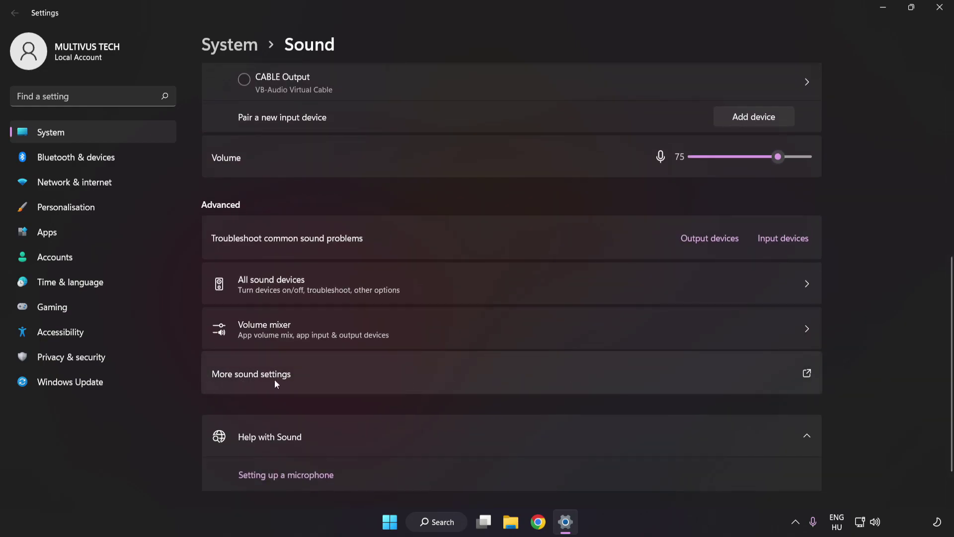
Disable the CABLE Input playback device in the Sound control panel and select Speakers
left_click(440, 374)
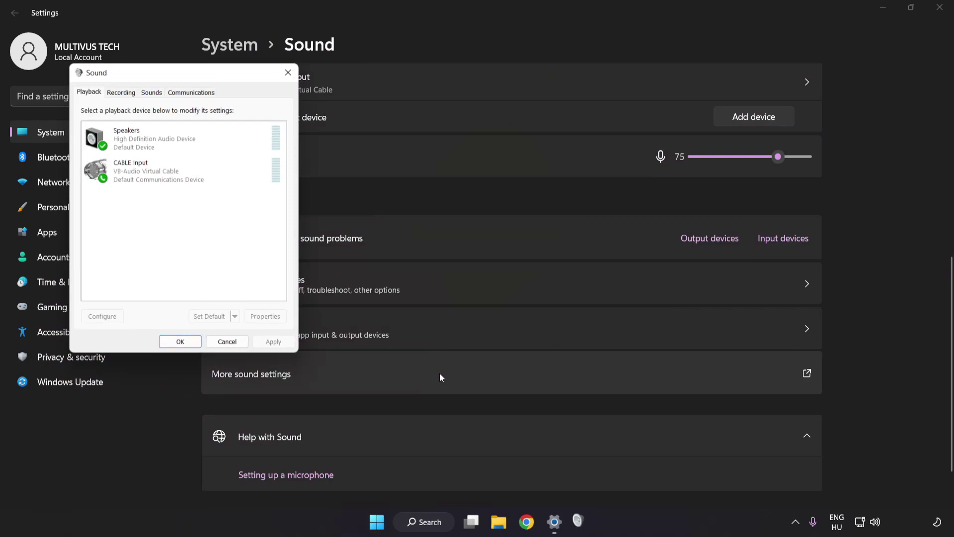
left_click_drag(188, 76, 477, 140)
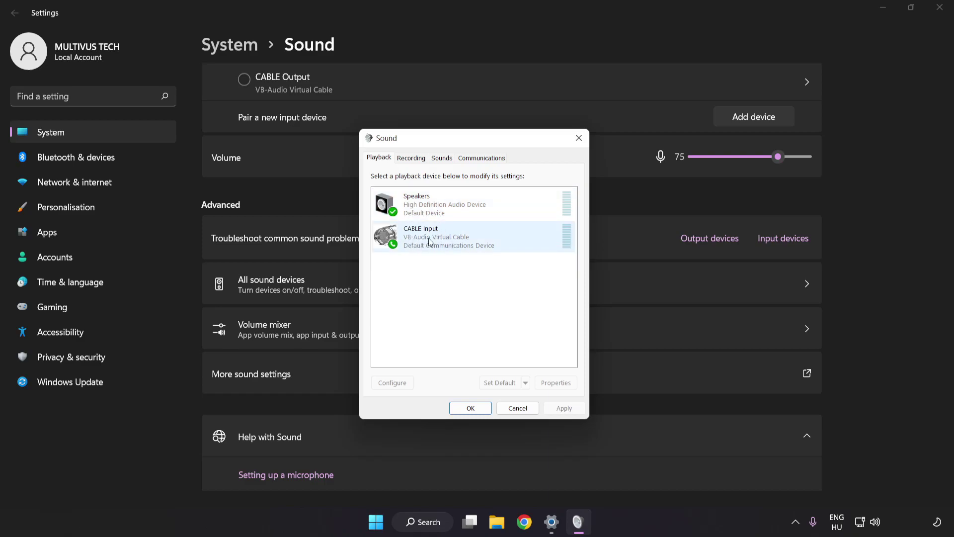
right_click(464, 241)
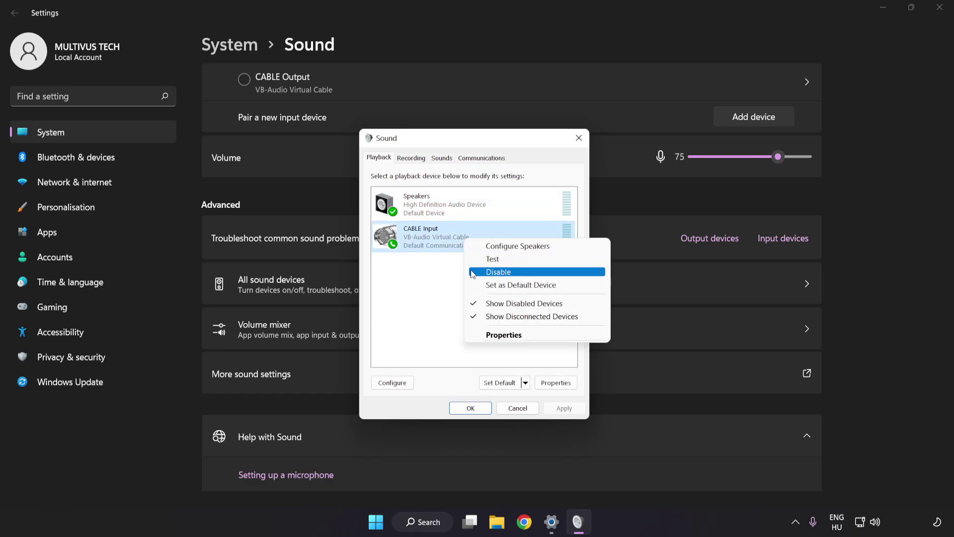
left_click(511, 273)
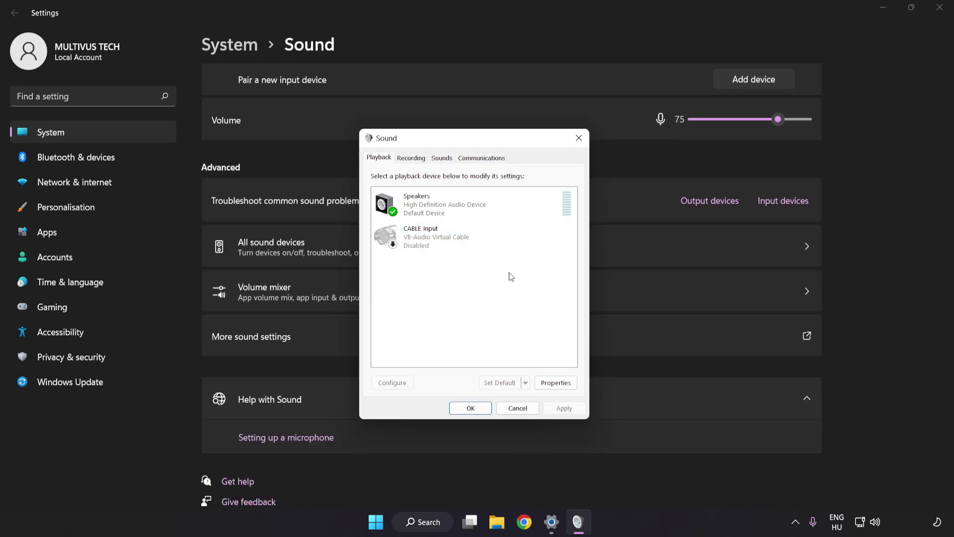
left_click(446, 210)
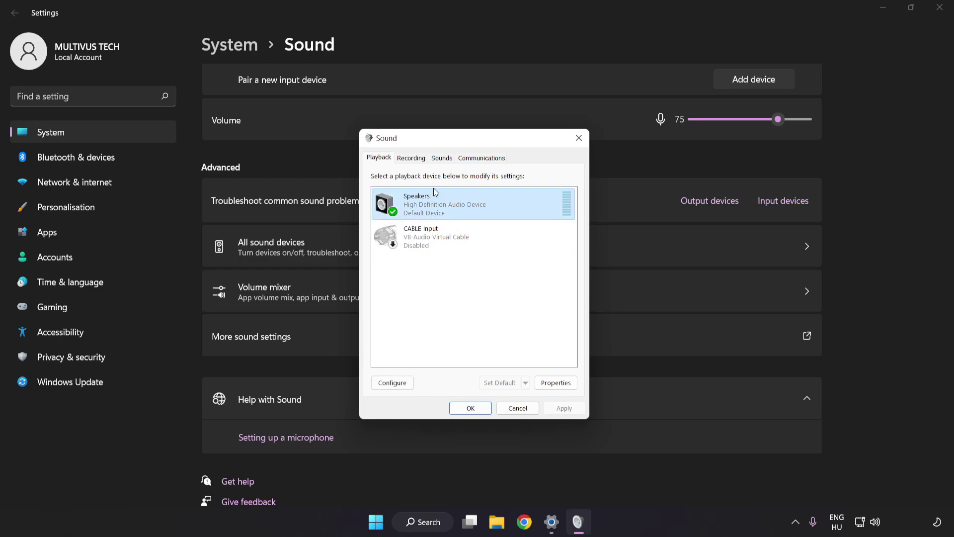
Configure Speakers as 7.1 Surround with all optional and full-range speakers kept enabled
right_click(497, 207)
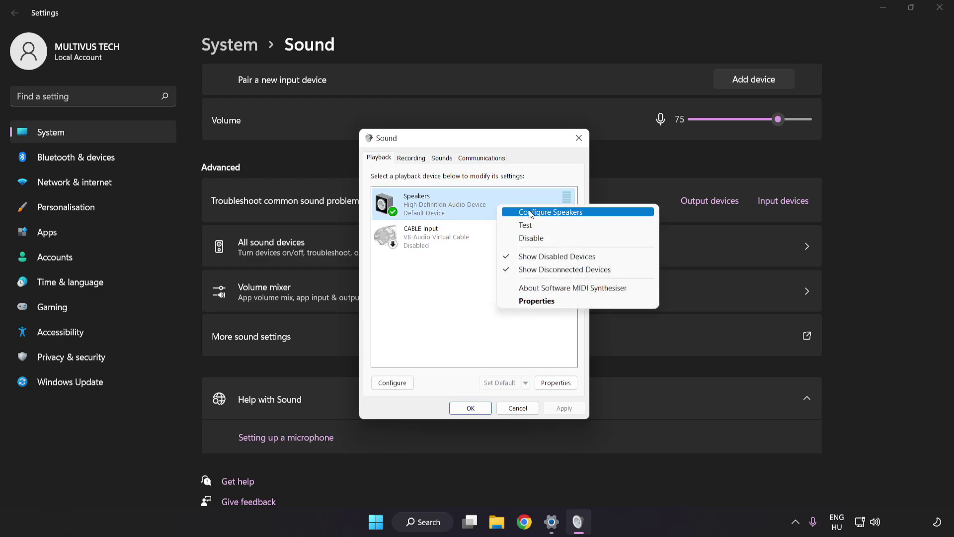
left_click(592, 214)
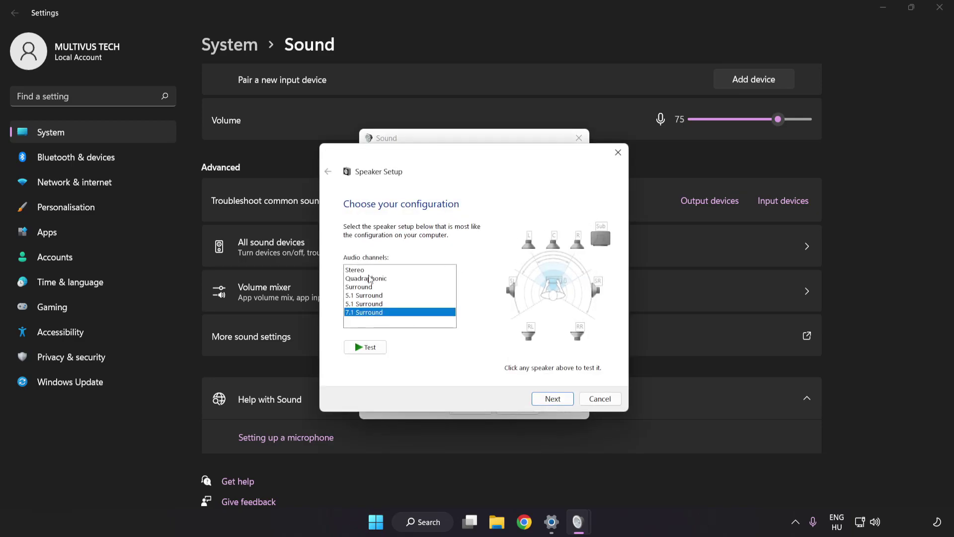
key("Home")
key("Down")
key("Down")
key("Down")
key("Down")
key("Down")
left_click(554, 400)
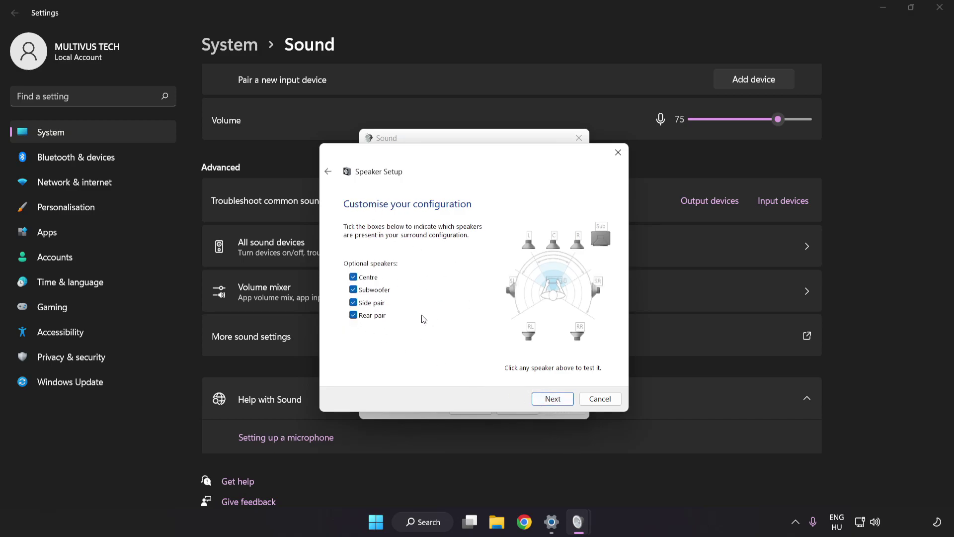
left_click(552, 399)
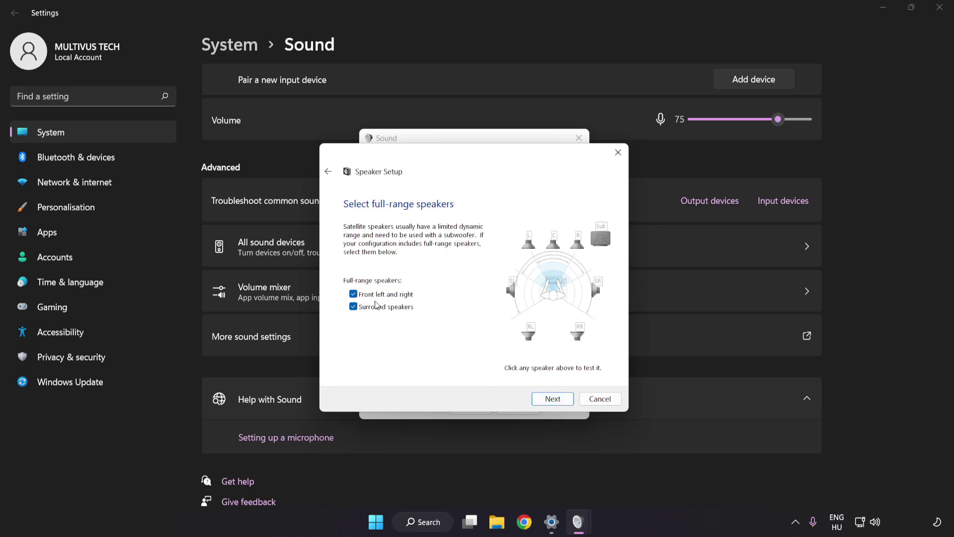
left_click(546, 399)
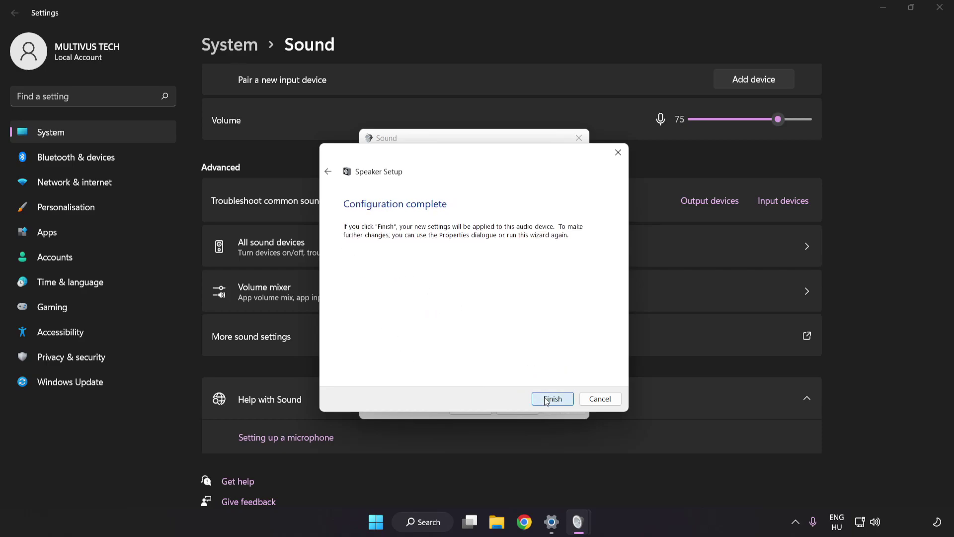
left_click(547, 399)
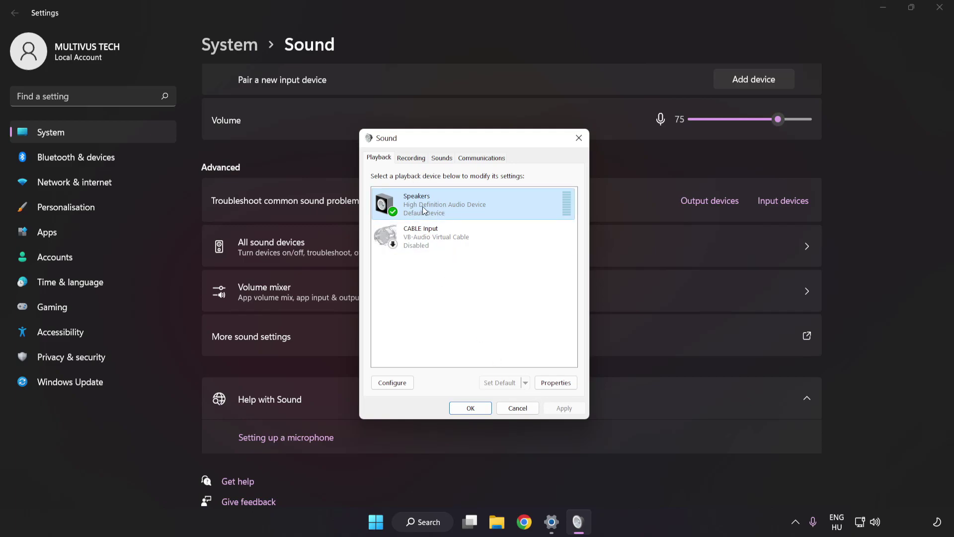
Tick Disable all enhancements in Speakers Properties and apply it
left_click(561, 388)
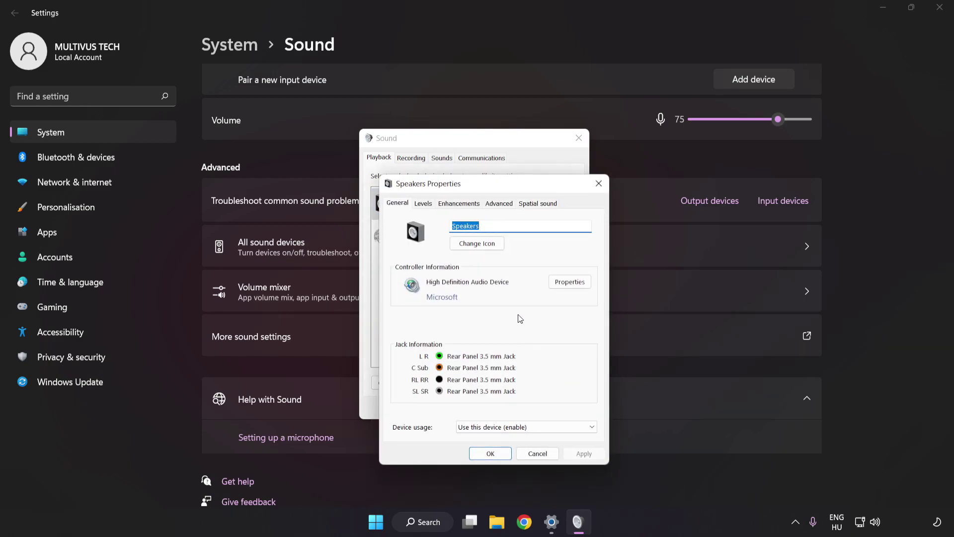
left_click_drag(476, 167, 469, 151)
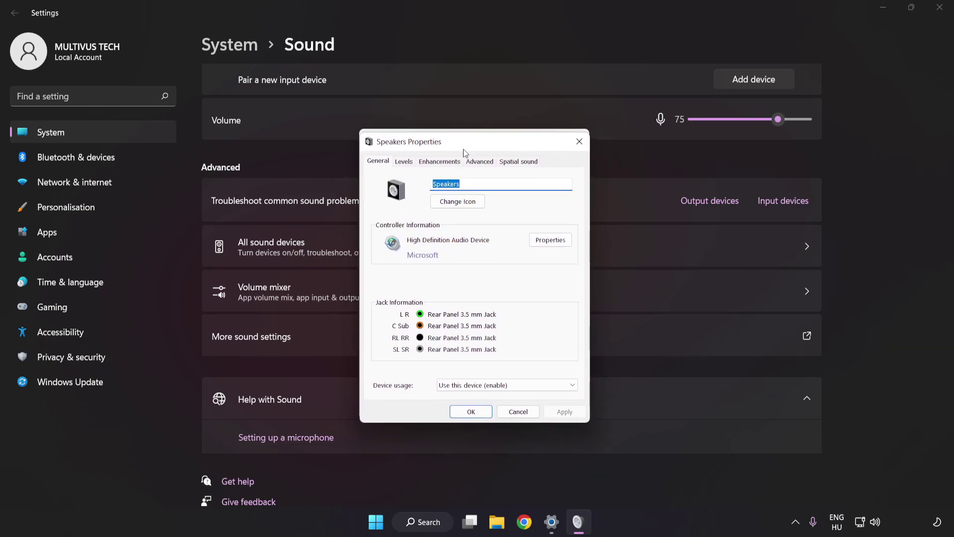
left_click(432, 163)
left_click(380, 213)
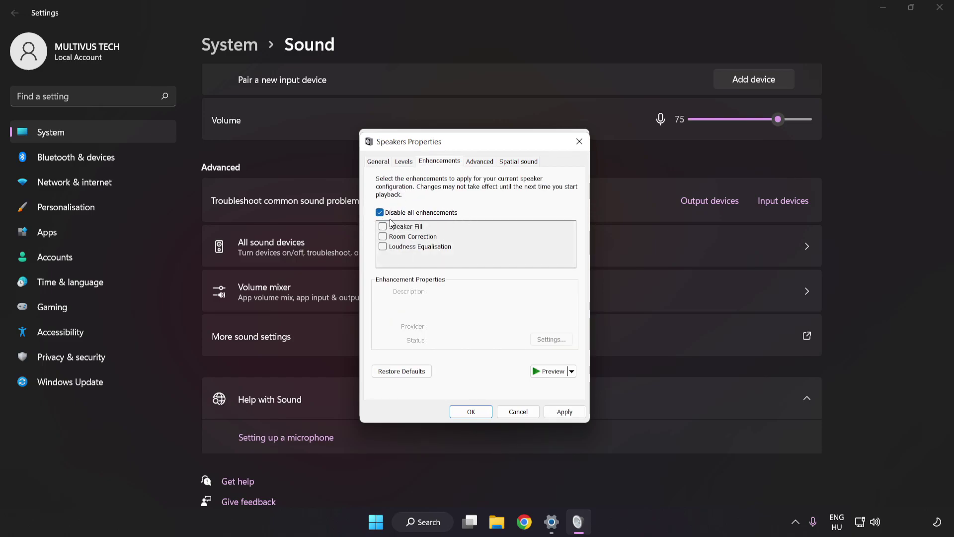
left_click(564, 411)
Set the Speakers default format to 16 bit, 48000 Hz (DVD Quality)
left_click(477, 164)
left_click(478, 221)
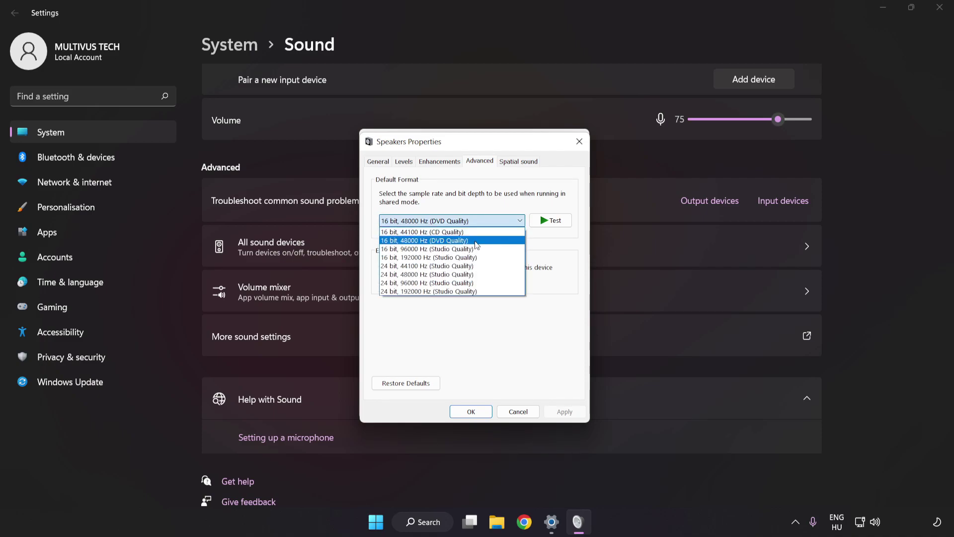
left_click(478, 240)
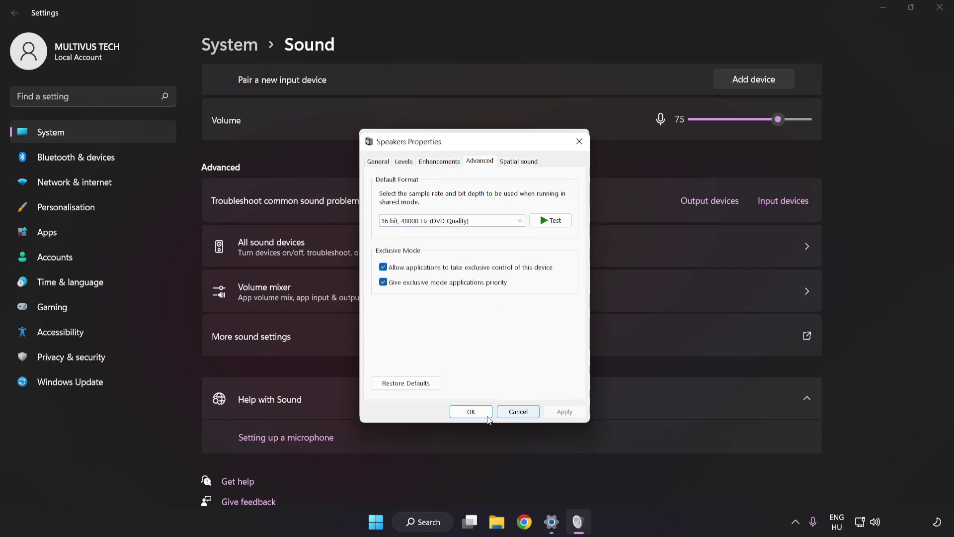
Confirm Speakers Properties and the Sound dialog with OK, then close Settings
left_click(470, 412)
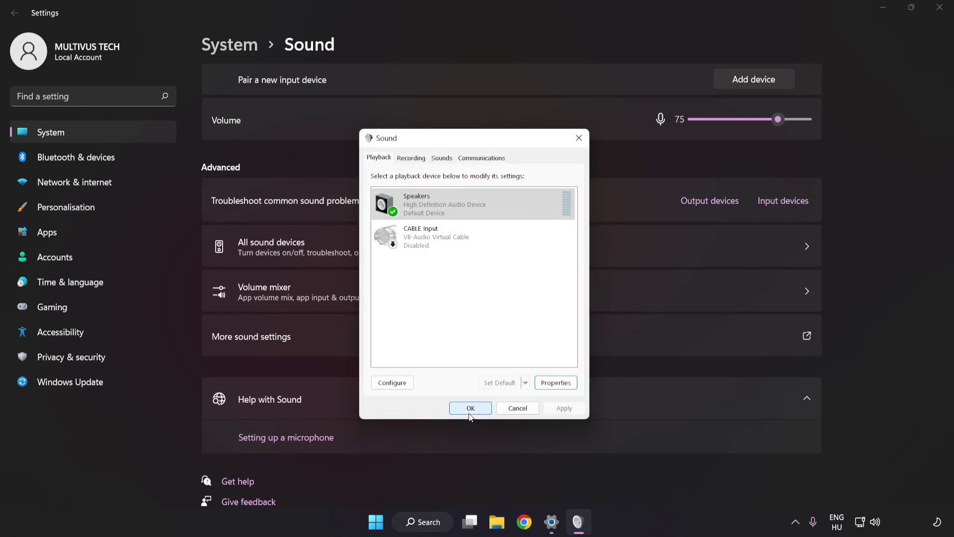
left_click(470, 410)
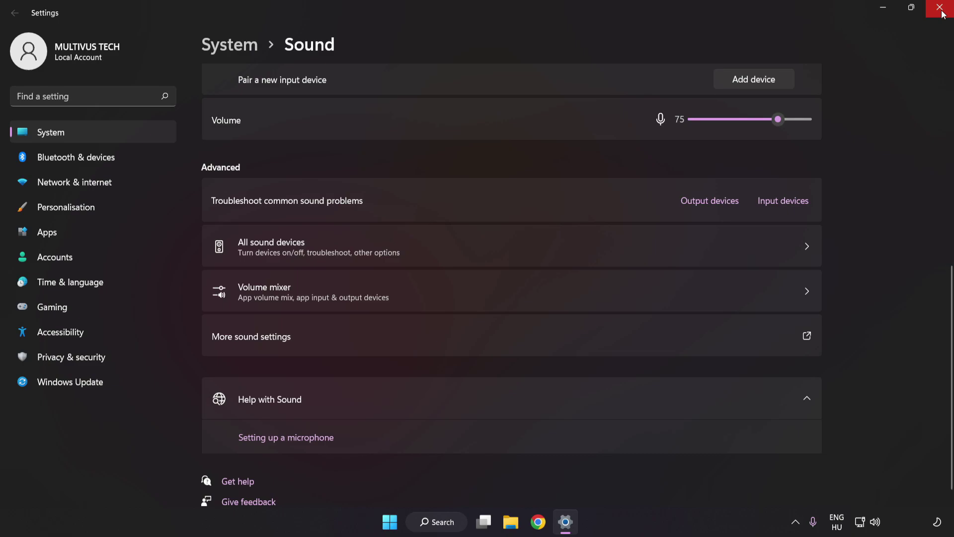
left_click(940, 7)
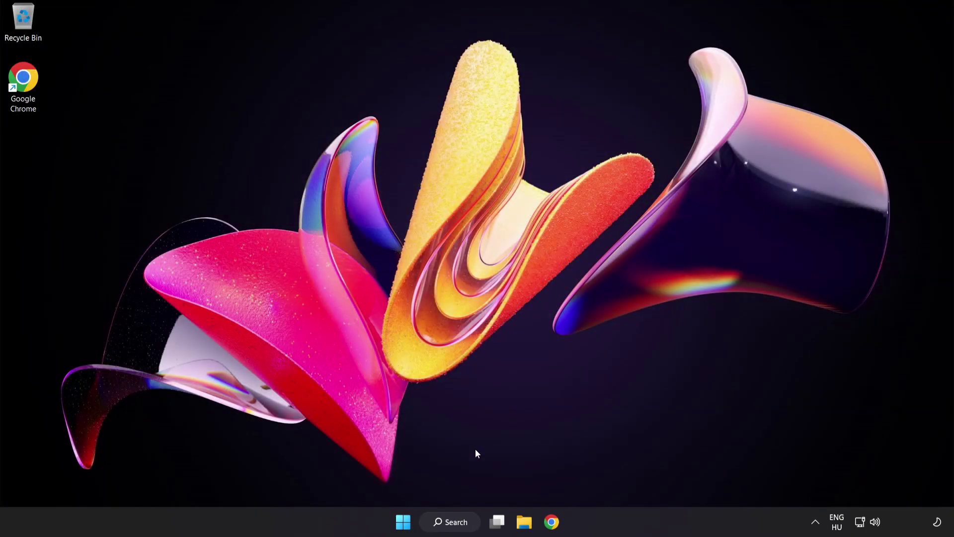
Search for 'device manager' from the Start menu to show Device Manager (Control panel)
left_click(402, 523)
left_click(632, 479)
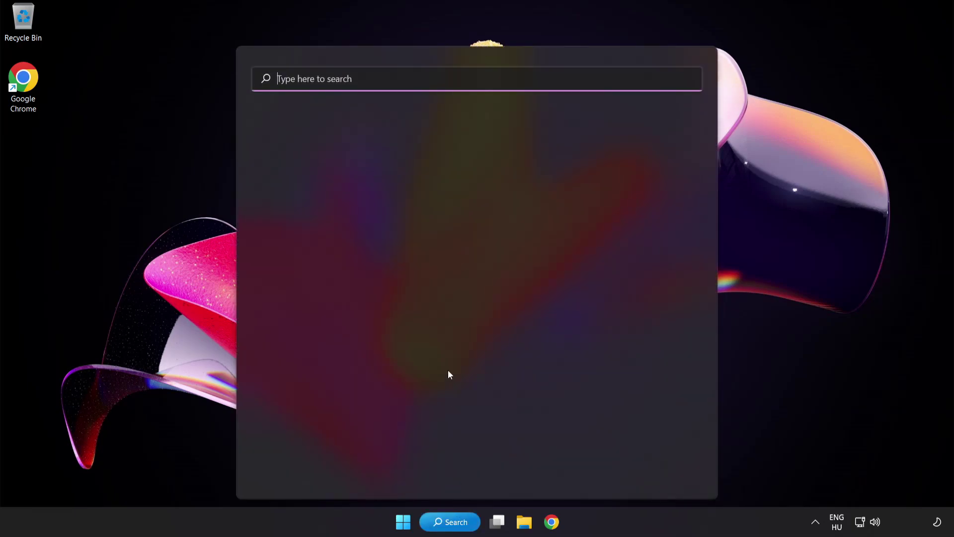
type("dev")
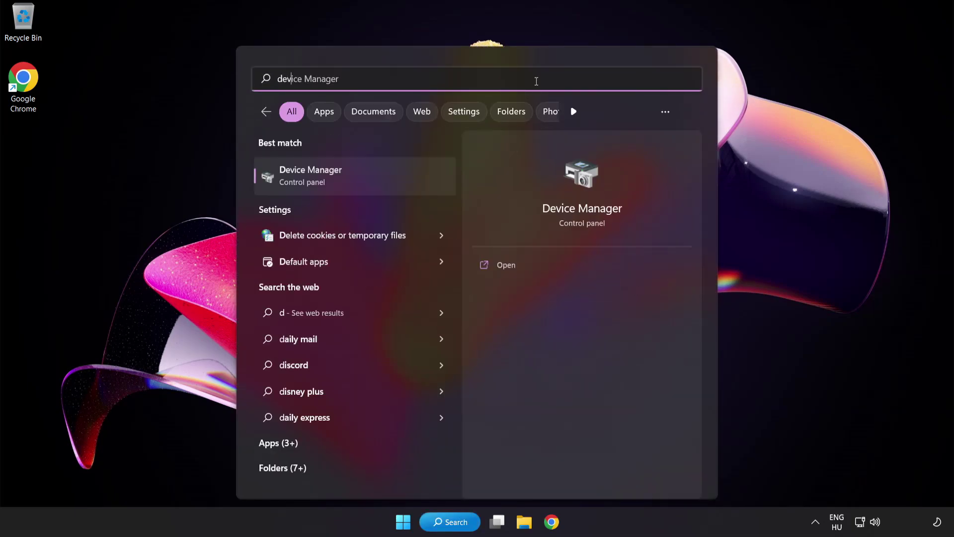
type("ice manager")
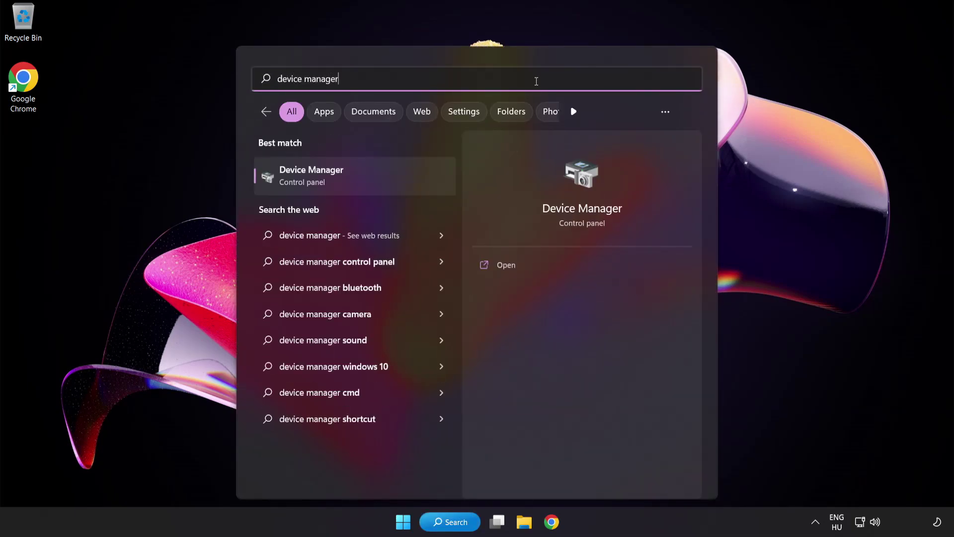
Open Device Manager, expand Sound, video and game controllers, and right-click High Definition Audio Device
left_click(370, 177)
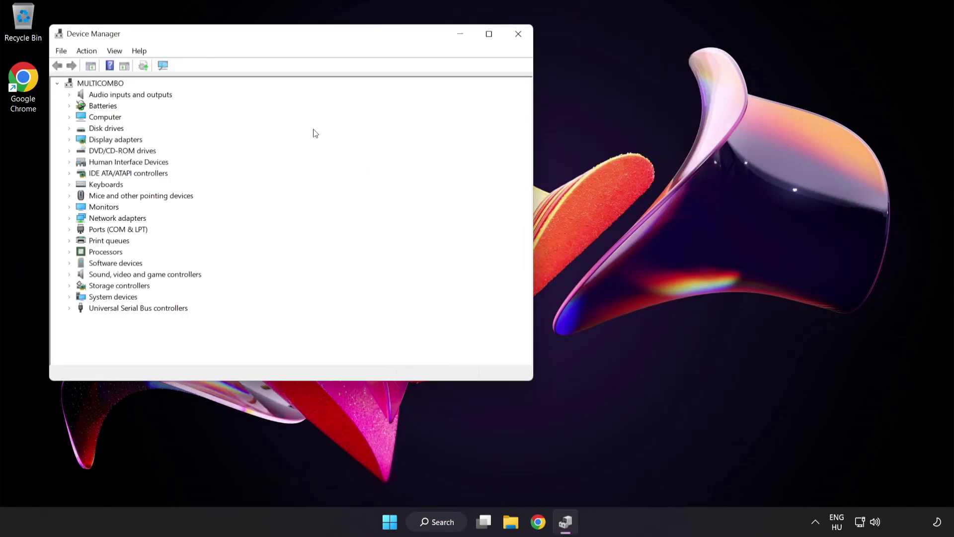
left_click_drag(280, 40, 456, 103)
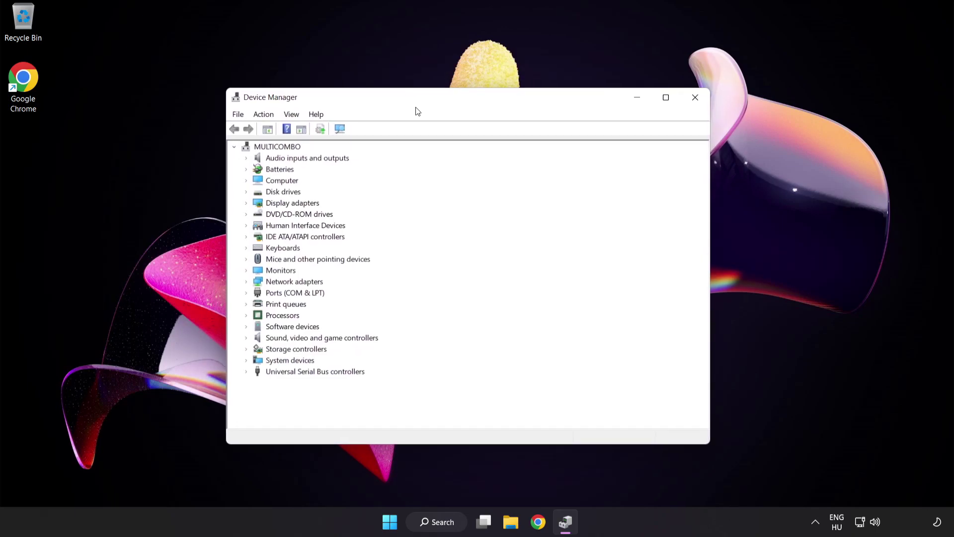
left_click(351, 338)
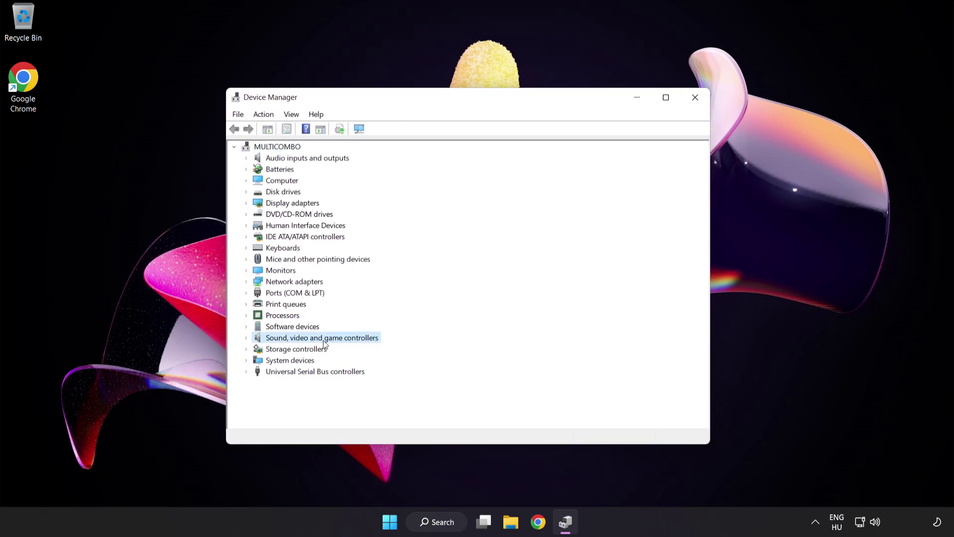
left_click(246, 338)
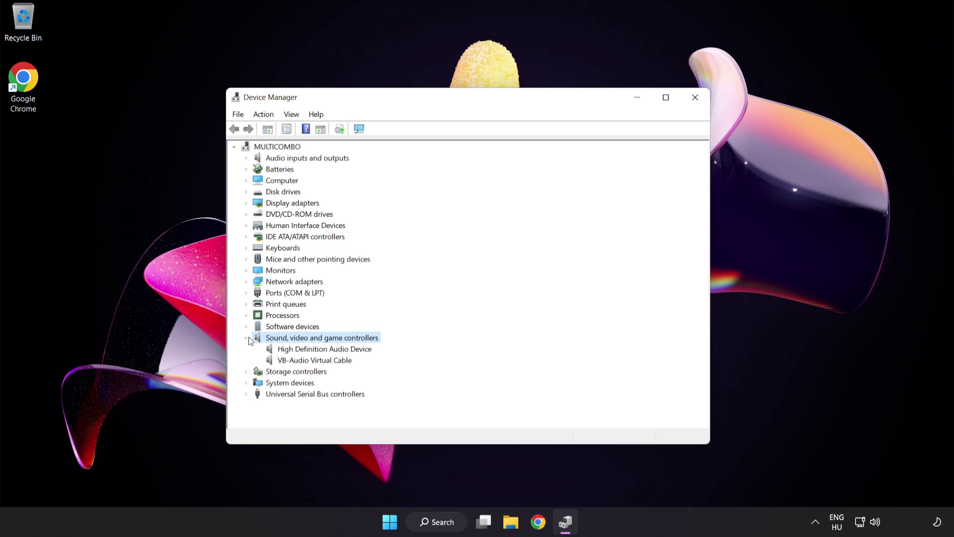
left_click(288, 349)
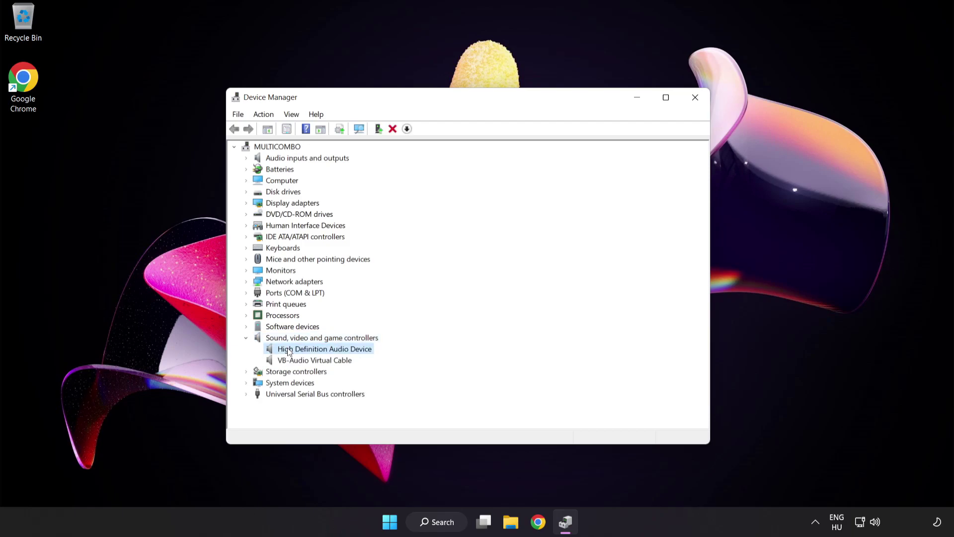
right_click(332, 351)
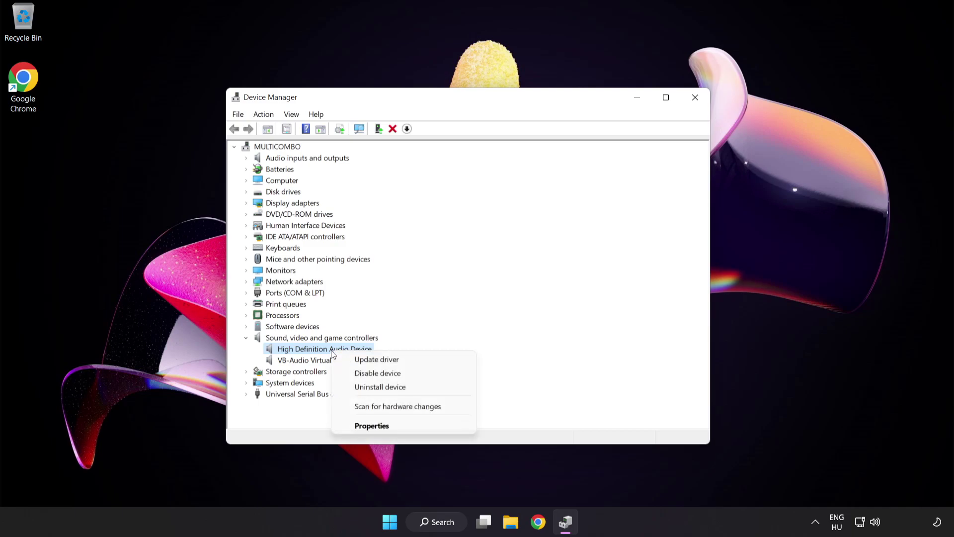
Reinstall the High Definition Audio Device driver by picking it from this computer's compatible drivers list
left_click(407, 360)
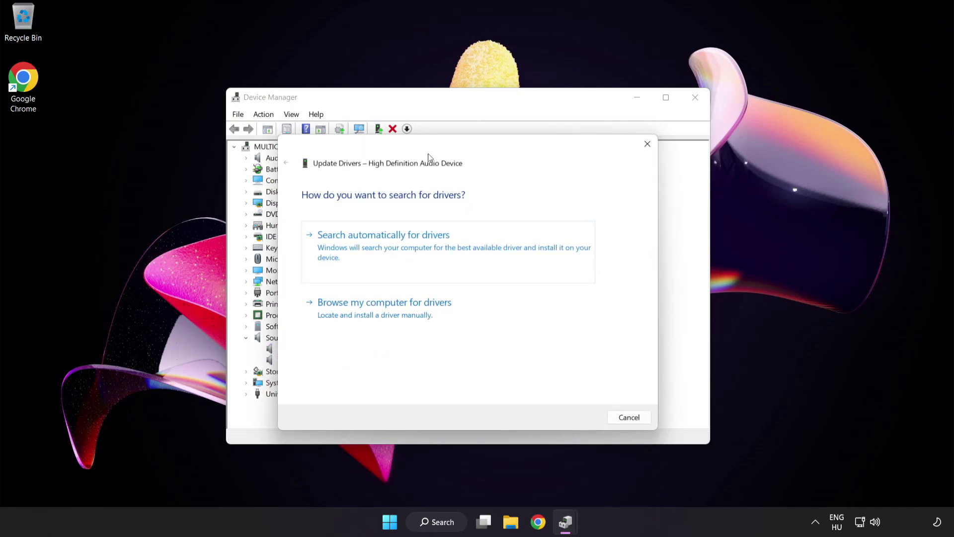
left_click_drag(429, 157, 451, 136)
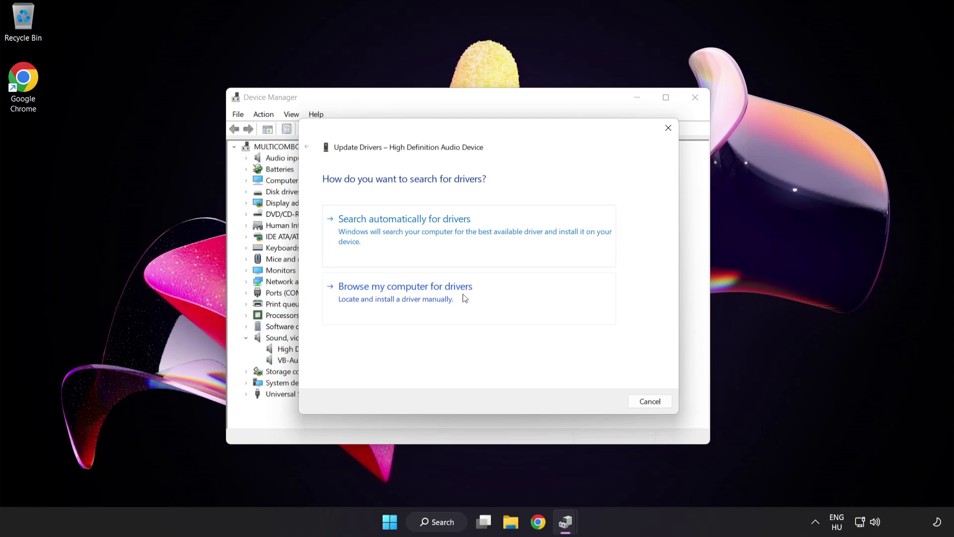
left_click(430, 302)
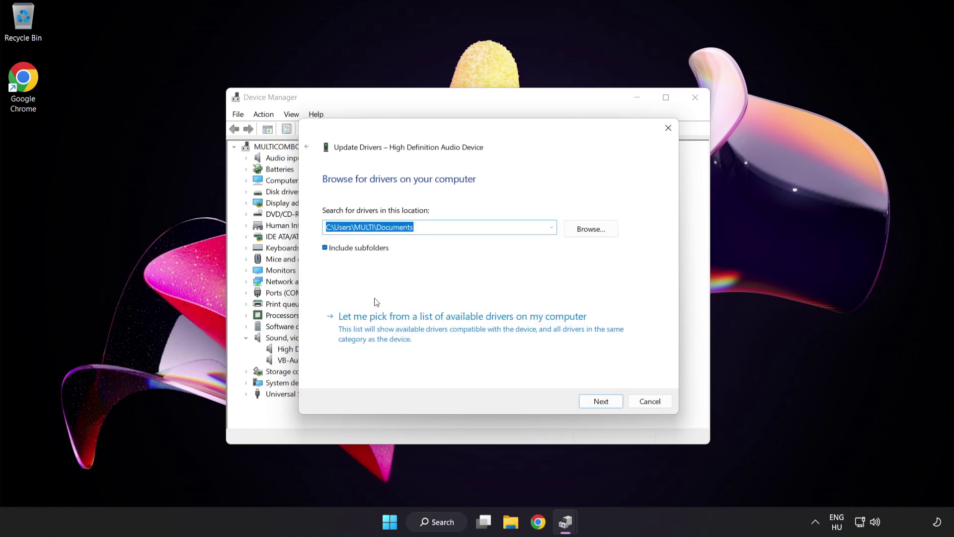
left_click(419, 334)
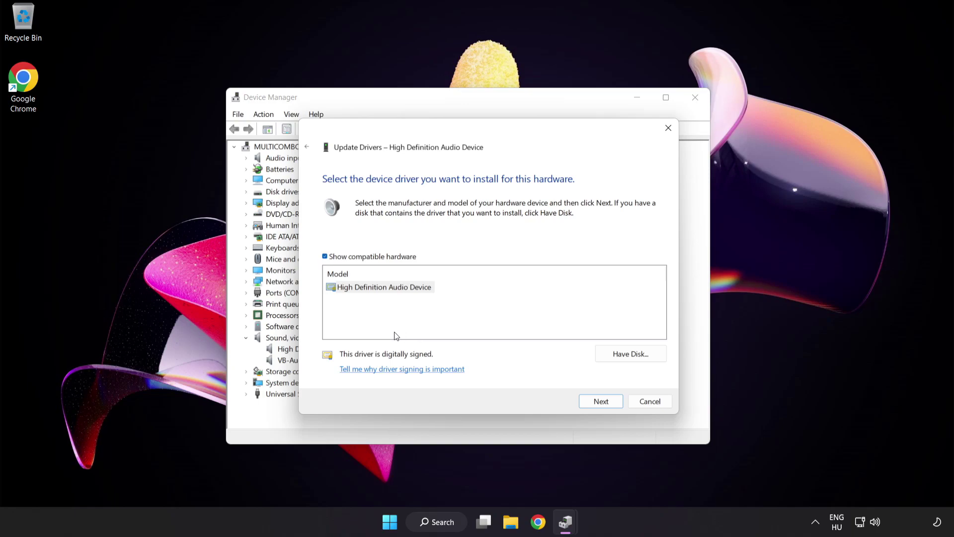
left_click(350, 289)
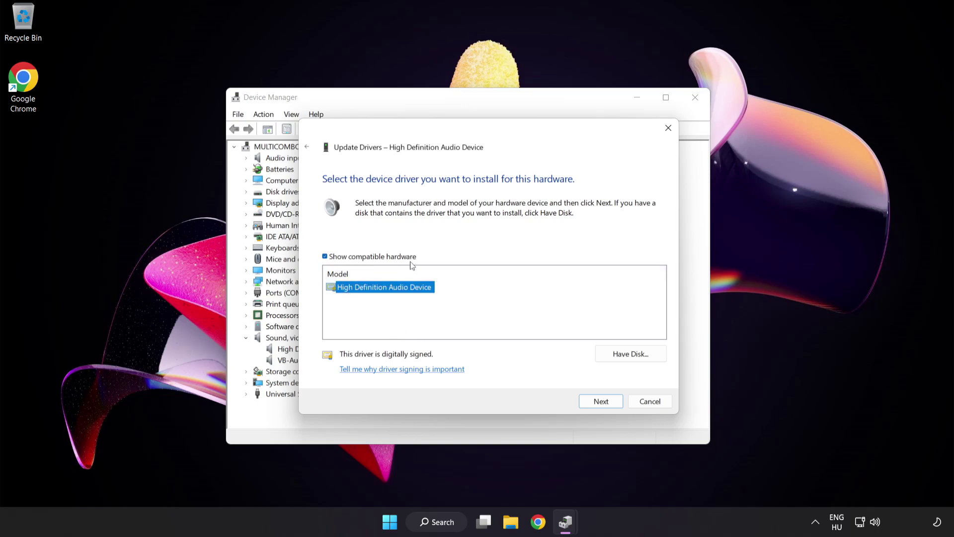
left_click(607, 404)
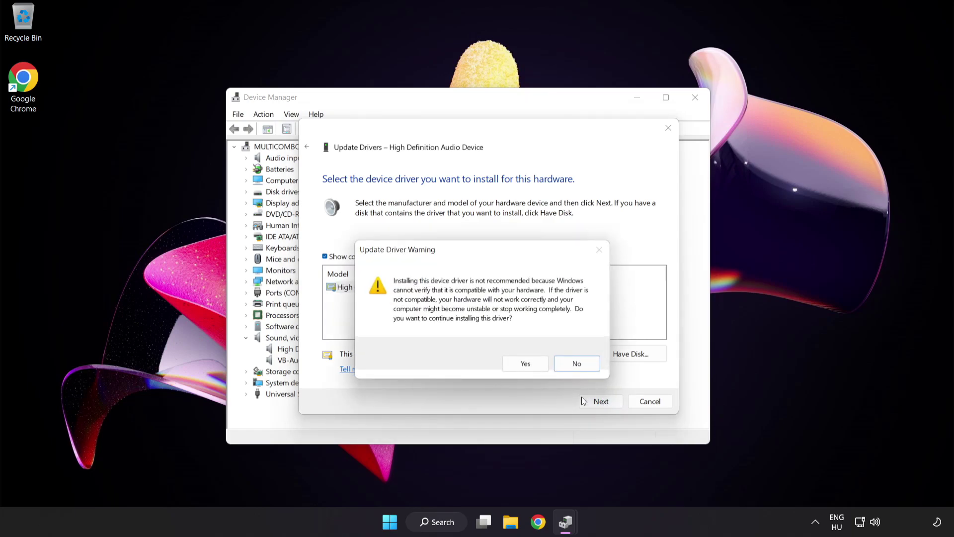
left_click(526, 365)
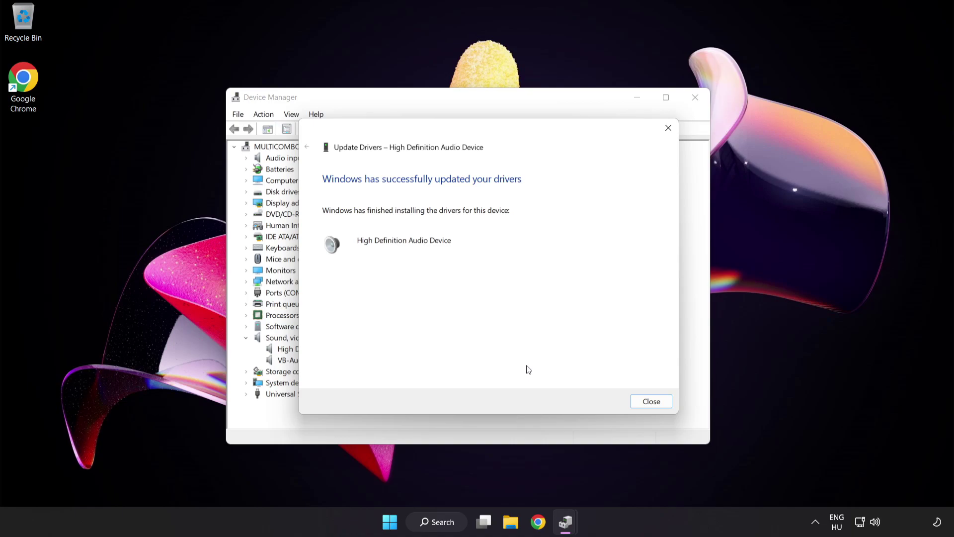
left_click(656, 404)
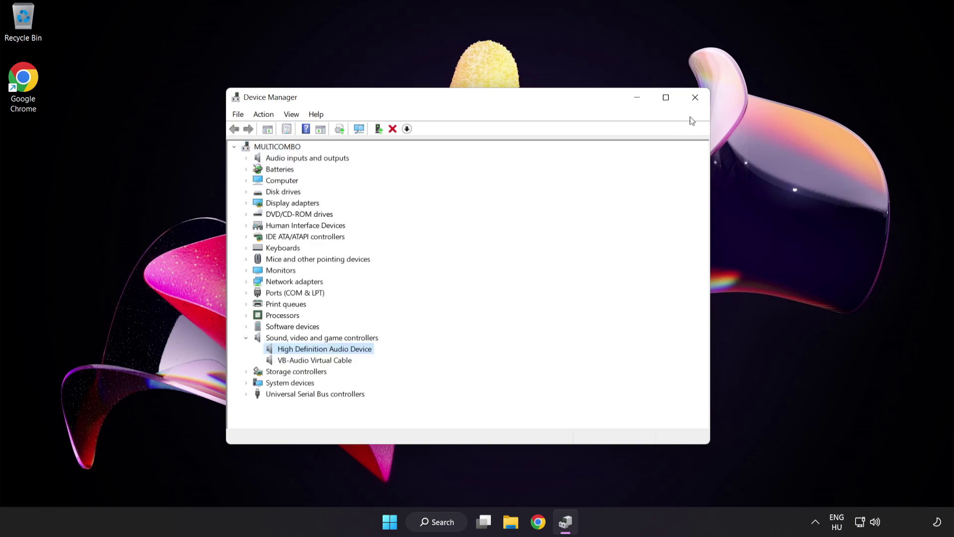
Close Device Manager and bring up the Start menu's power options
left_click(696, 98)
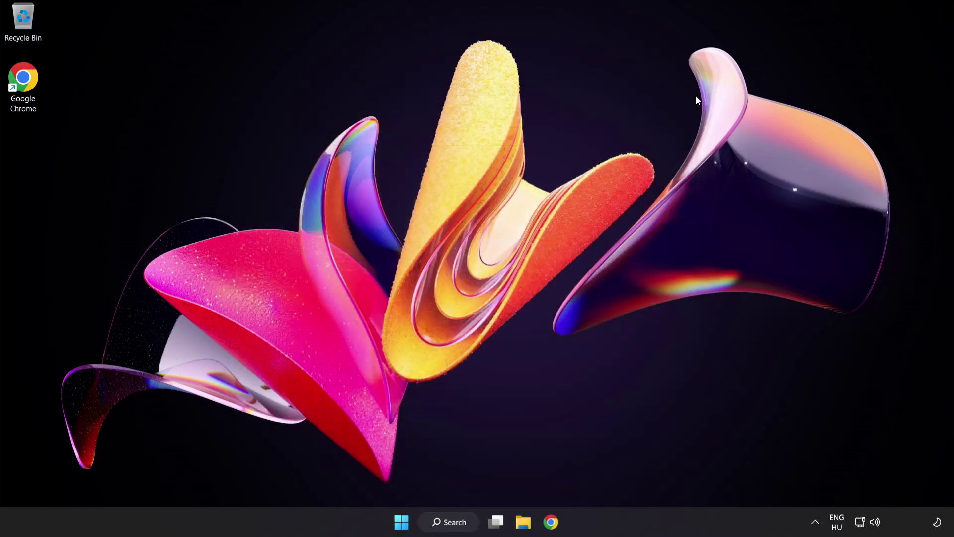
left_click(404, 522)
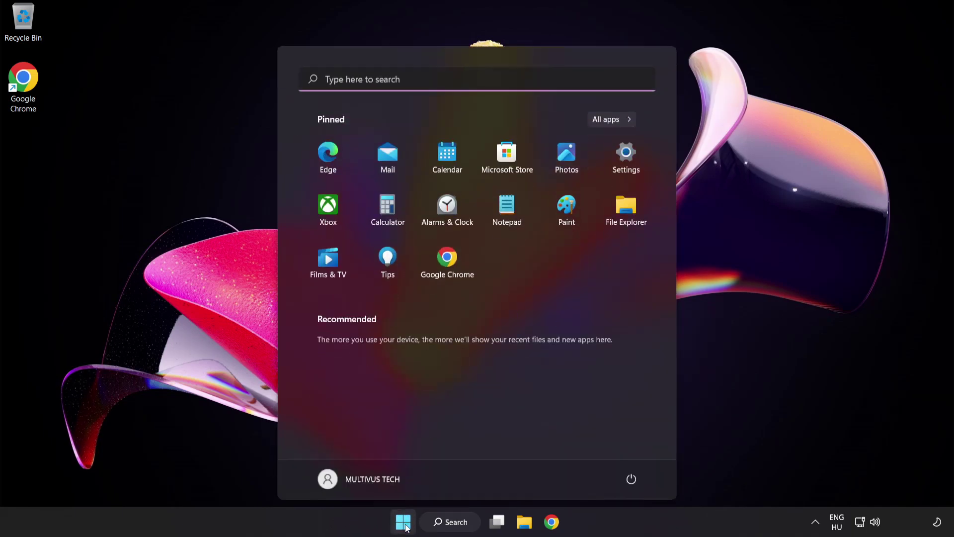
left_click(633, 480)
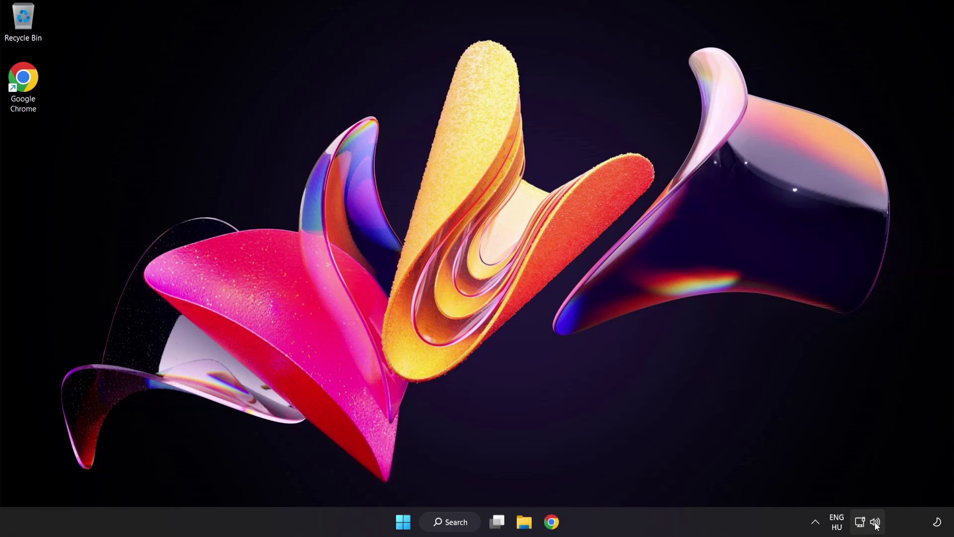
Run Troubleshoot sound problems from the taskbar volume icon's context menu
right_click(877, 526)
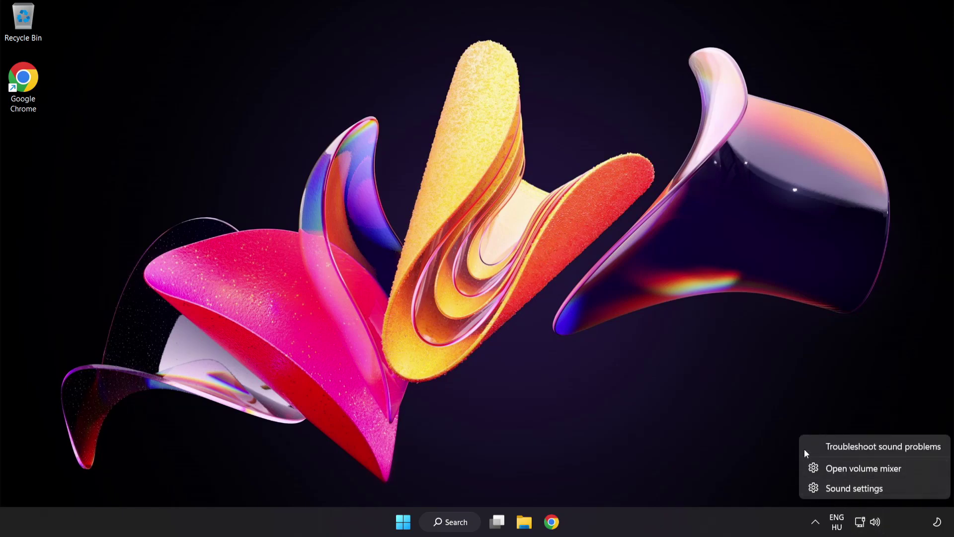
left_click(888, 449)
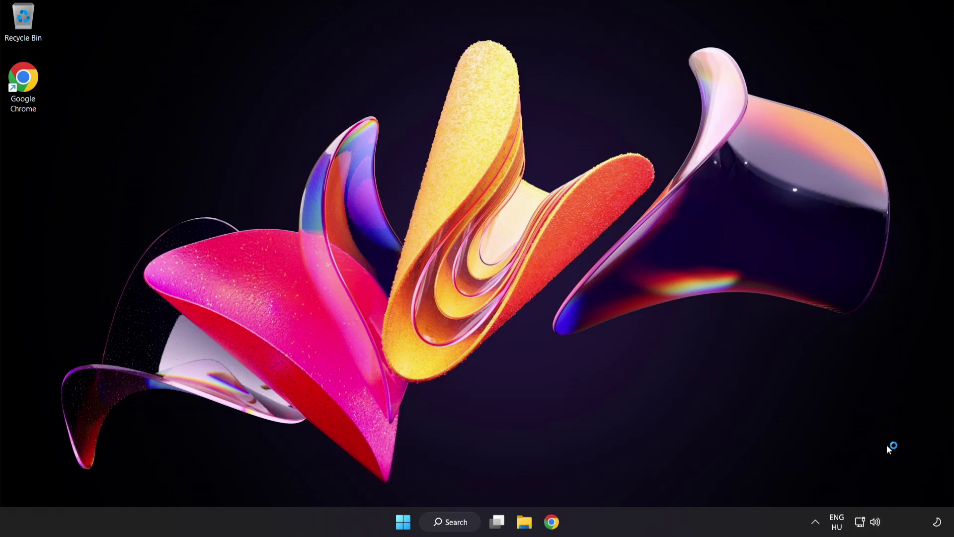